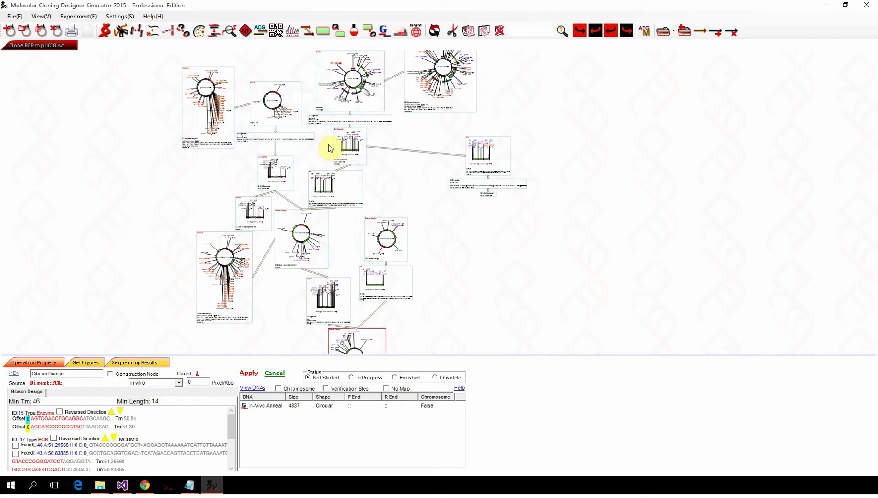
Deselect the Gibson Design step to show the 'Clone RFP to pUC18' project properties.
left_click(322, 152)
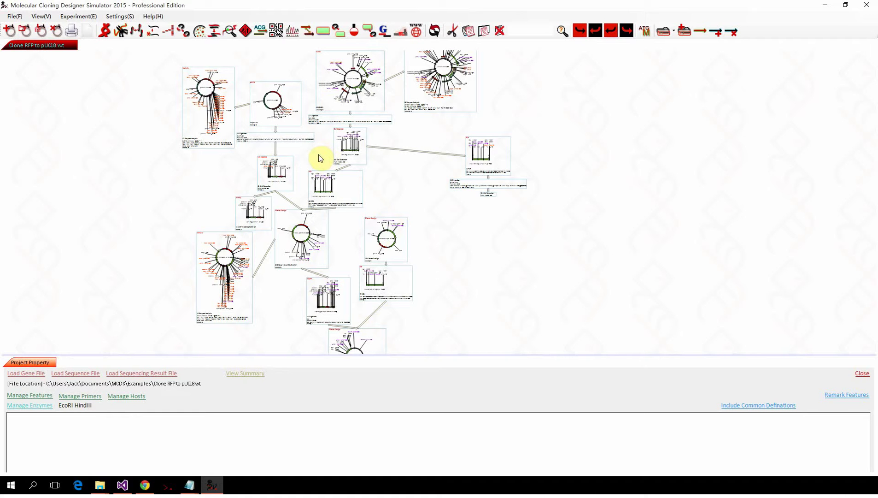
scroll(245, 135, "up", 3)
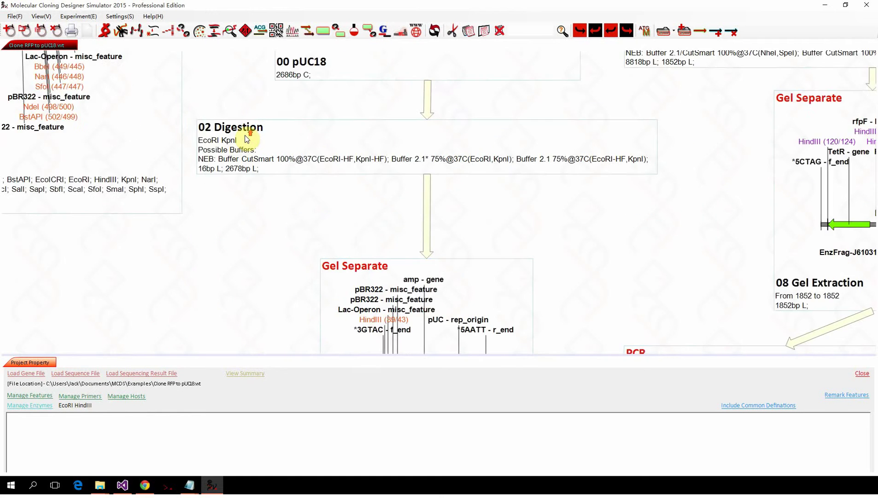
scroll(245, 137, "down", 3)
scroll(245, 137, "up", 3)
scroll(402, 144, "down", 3)
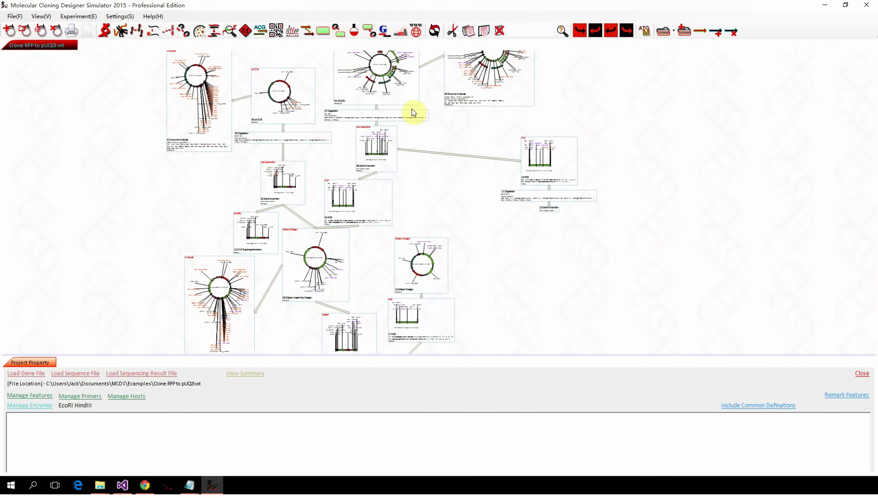
scroll(494, 99, "up", 3)
scroll(494, 98, "down", 2)
scroll(494, 98, "down", 1)
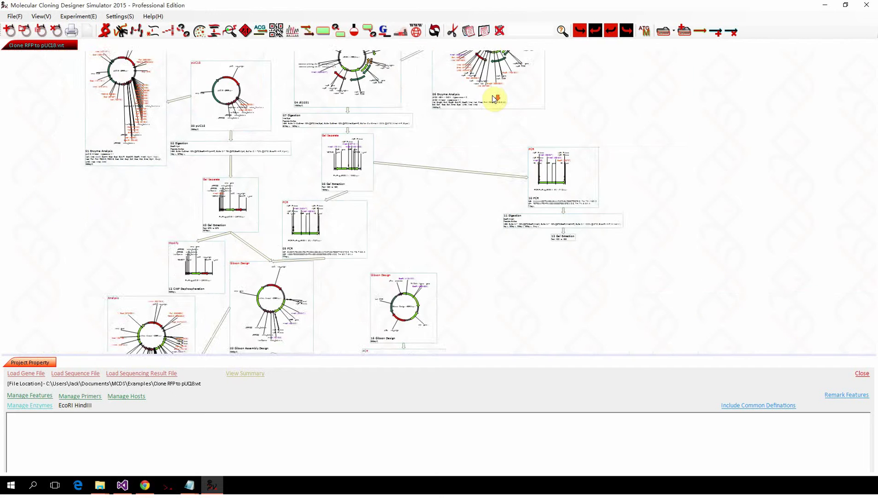
scroll(494, 98, "up", 1)
scroll(494, 98, "up", 1)
scroll(492, 99, "up", 1)
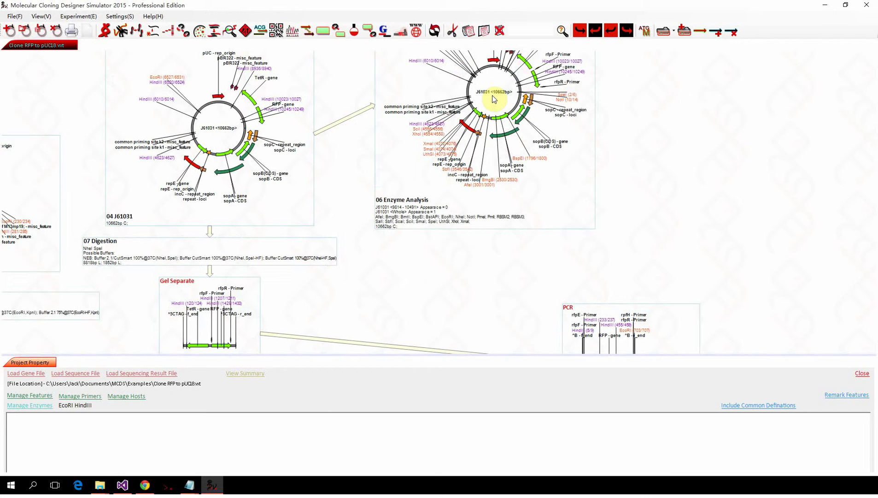
scroll(493, 99, "down", 3)
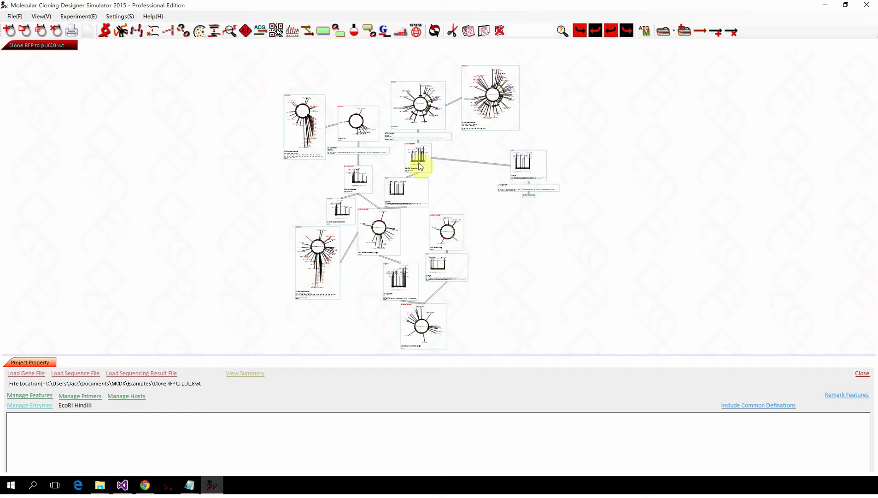
scroll(419, 154, "up", 1)
scroll(420, 155, "up", 2)
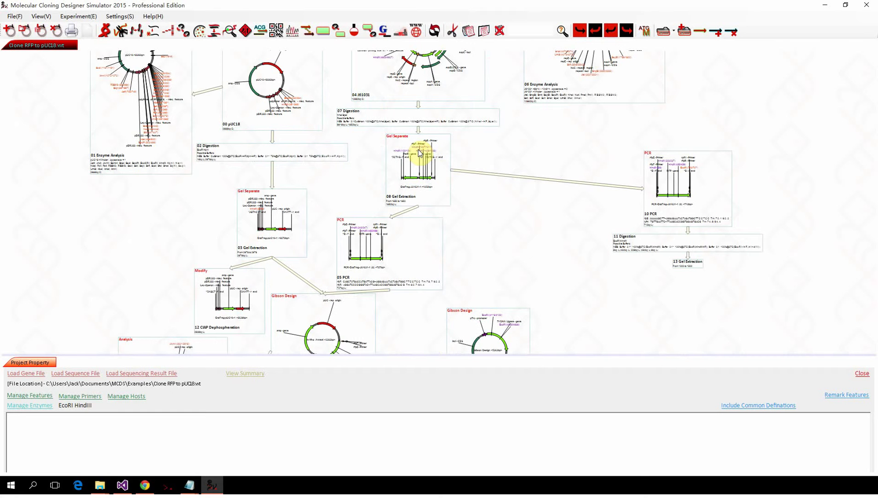
scroll(420, 153, "up", 1)
scroll(420, 153, "down", 1)
scroll(420, 154, "up", 1)
scroll(420, 153, "up", 1)
scroll(419, 154, "up", 2)
scroll(420, 154, "down", 1)
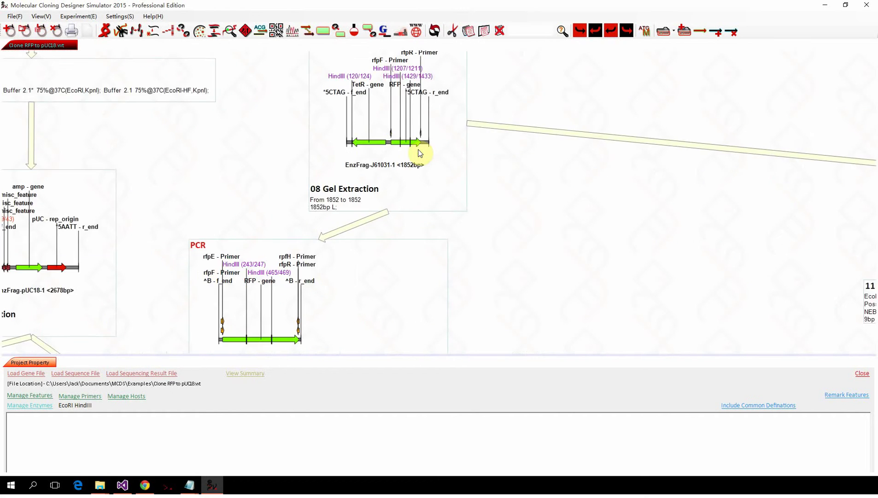
scroll(419, 153, "down", 1)
scroll(419, 154, "up", 1)
scroll(420, 153, "up", 1)
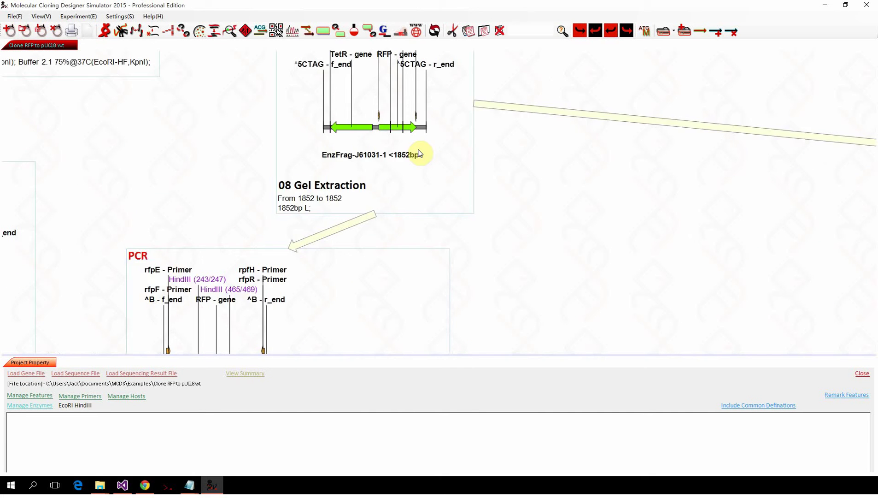
scroll(415, 161, "down", 1)
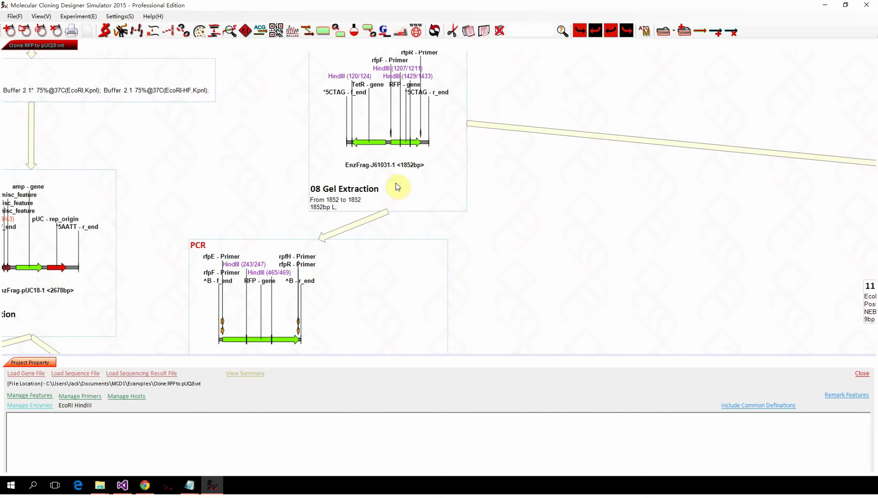
scroll(392, 181, "down", 1)
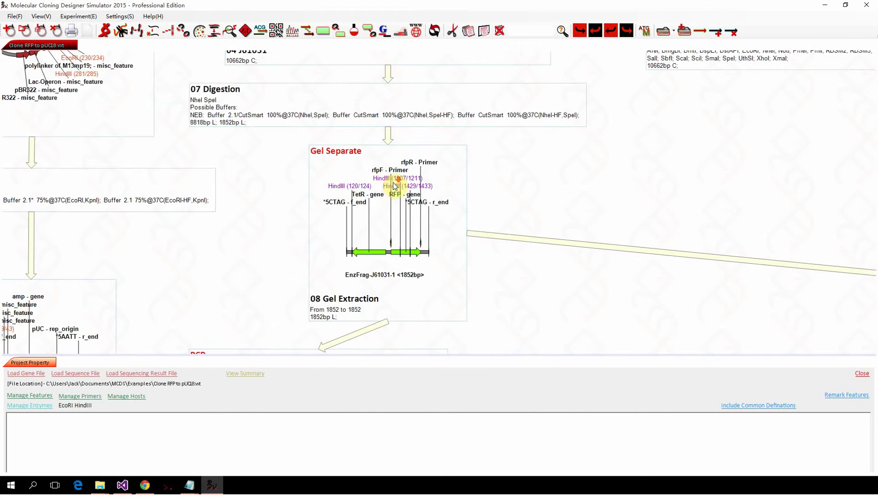
scroll(393, 182, "down", 1)
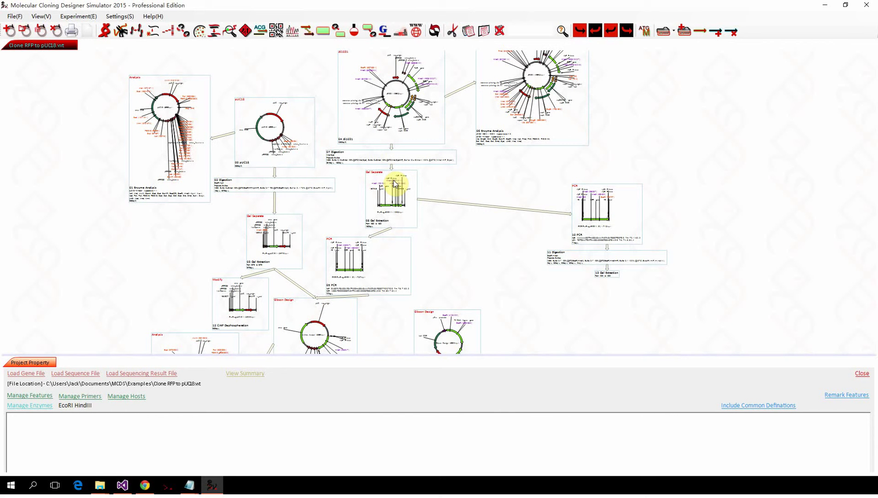
scroll(395, 183, "up", 5)
scroll(395, 183, "down", 6)
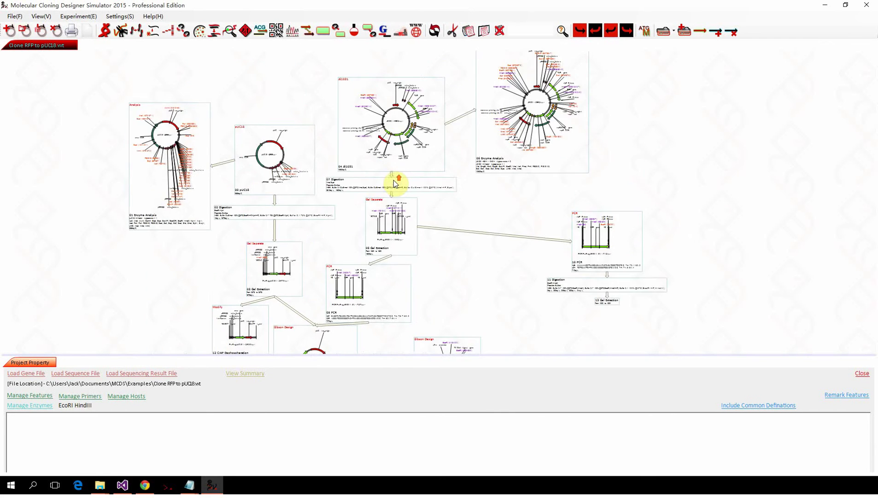
scroll(394, 182, "down", 3)
scroll(394, 182, "up", 3)
scroll(394, 183, "up", 2)
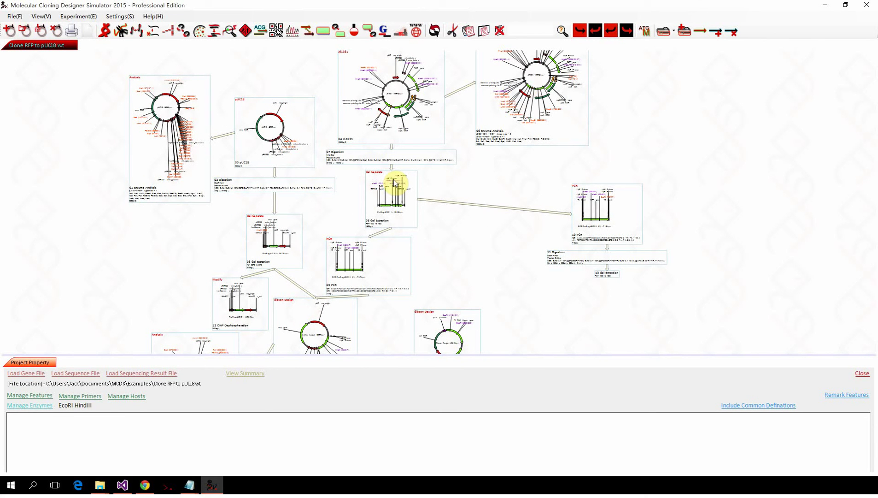
scroll(396, 182, "left", 3)
scroll(396, 182, "right", 4)
scroll(395, 183, "left", 1)
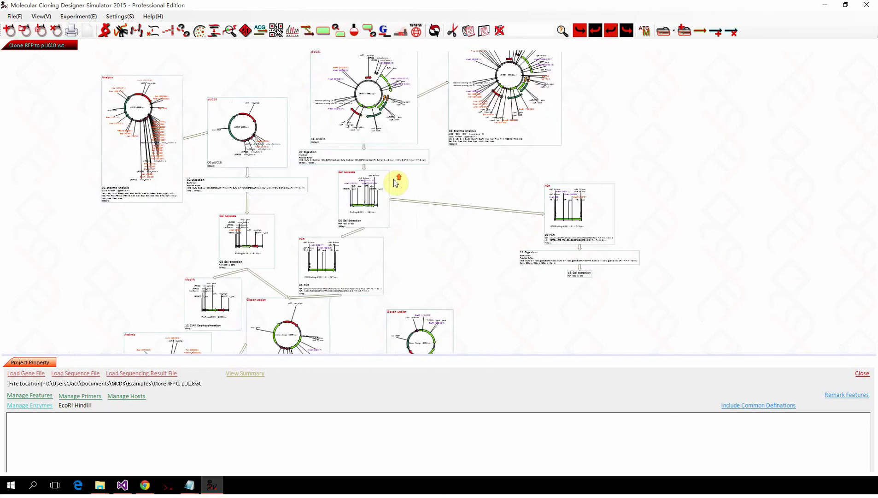
scroll(396, 183, "left", 1)
scroll(395, 182, "right", 3)
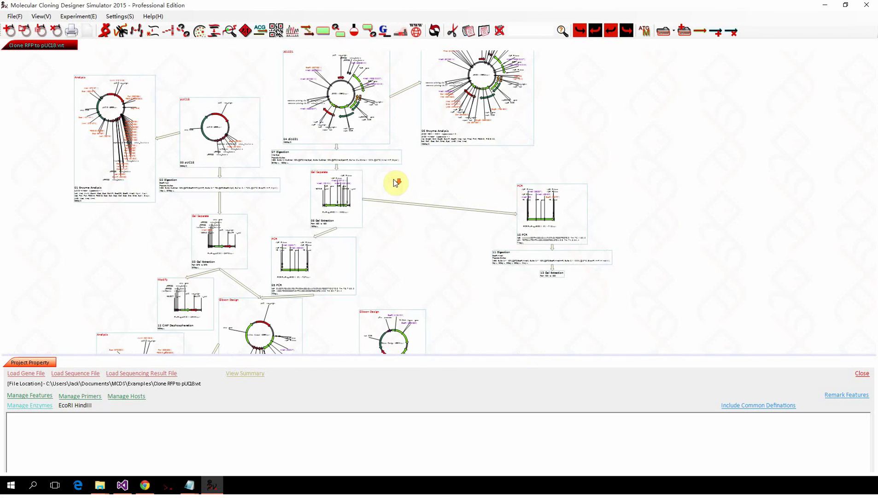
scroll(385, 175, "up", 1)
scroll(414, 172, "right", 1)
scroll(427, 176, "right", 1)
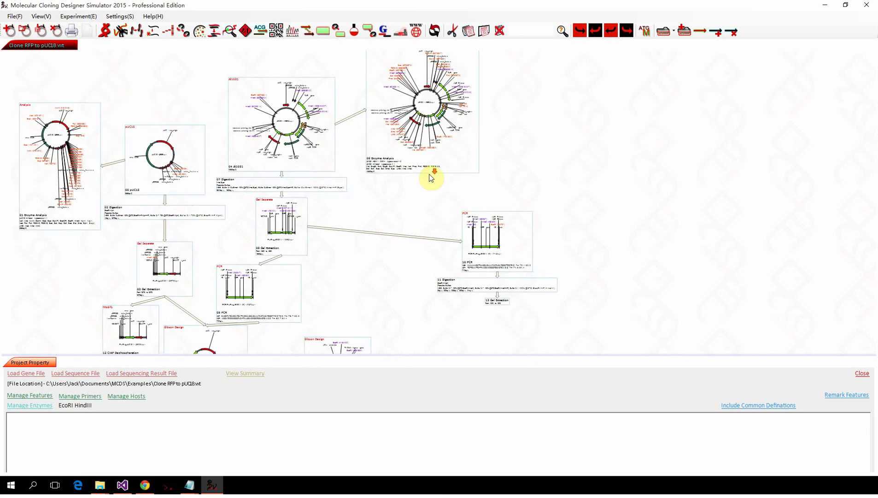